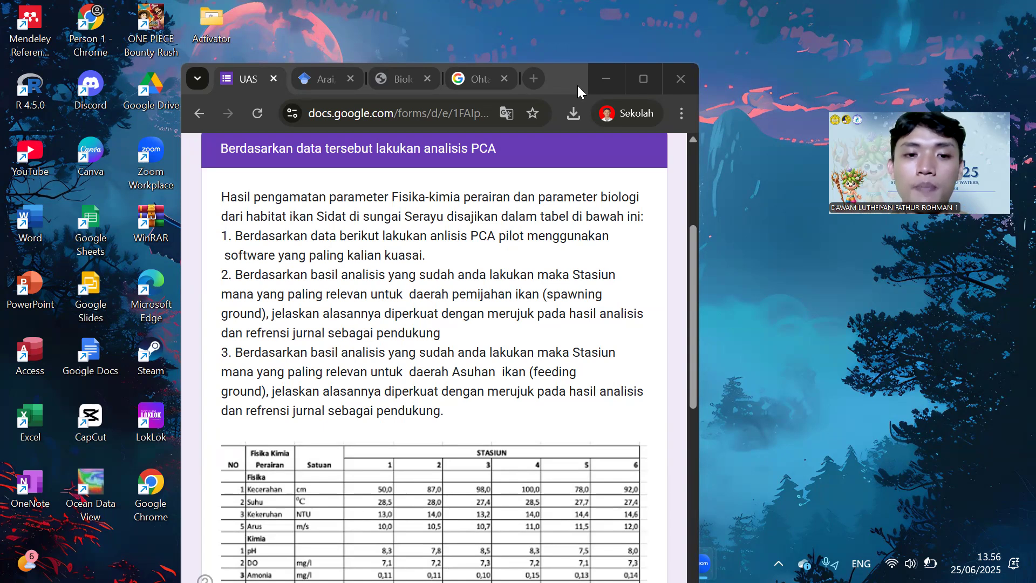
- Review the PCA assignment form, then inspect the source data in the "uas staper" and "Data_PCA_Sidat_Serayu" Excel workbooks
click(577, 85)
scroll(577, 85, down, 1)
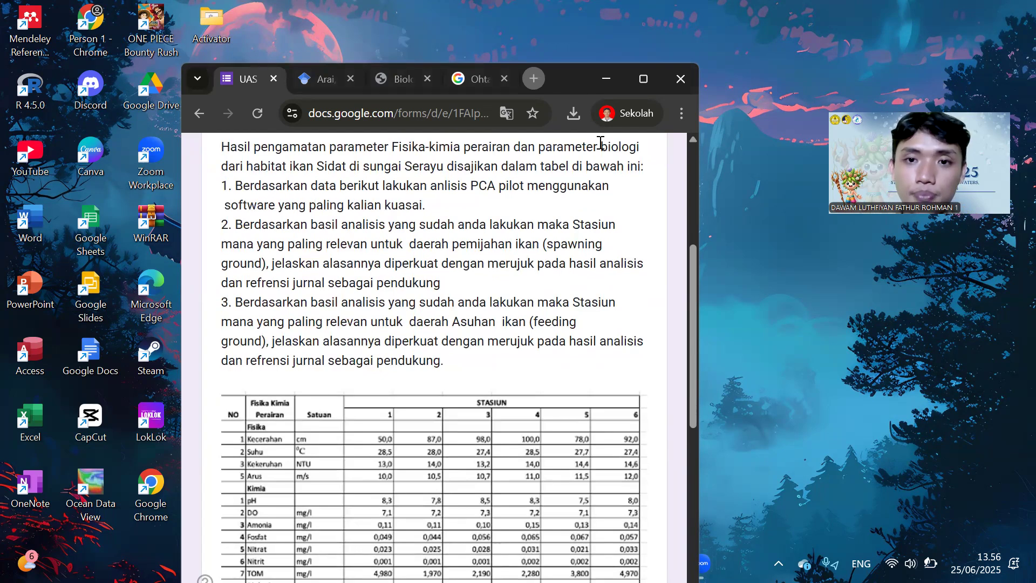
click(603, 81)
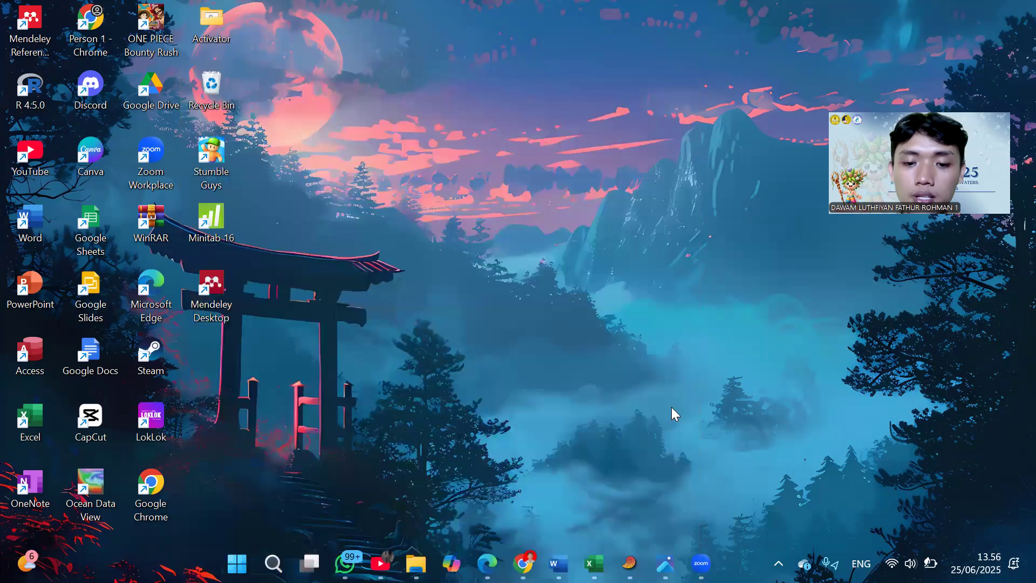
mouse_move(593, 564)
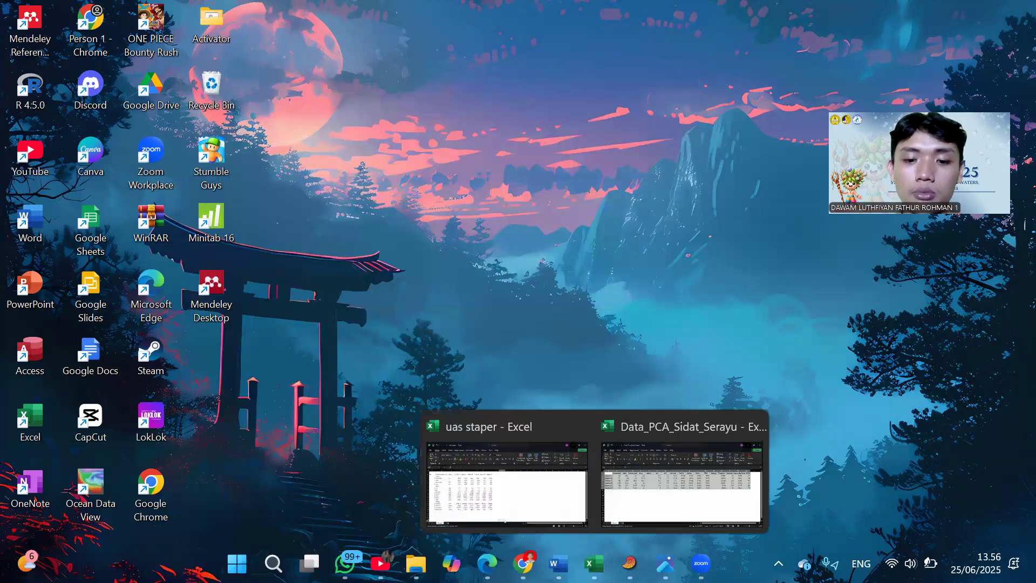
click(543, 507)
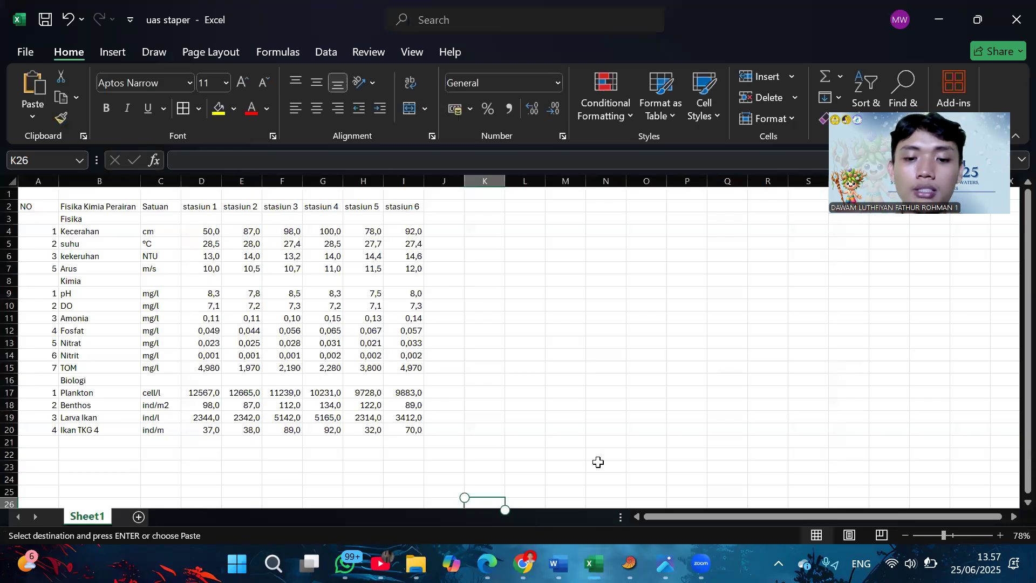
mouse_move(593, 564)
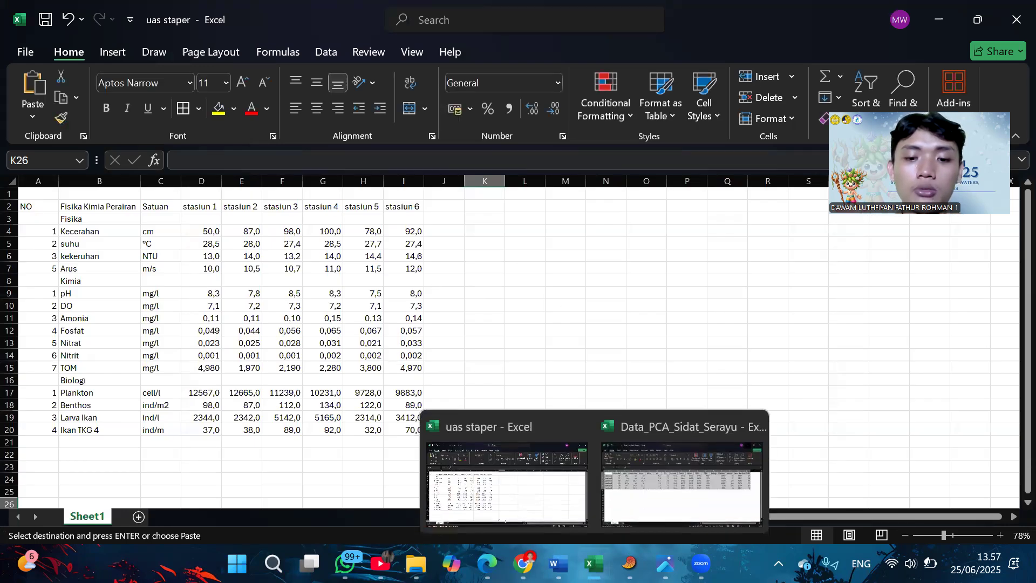
click(642, 499)
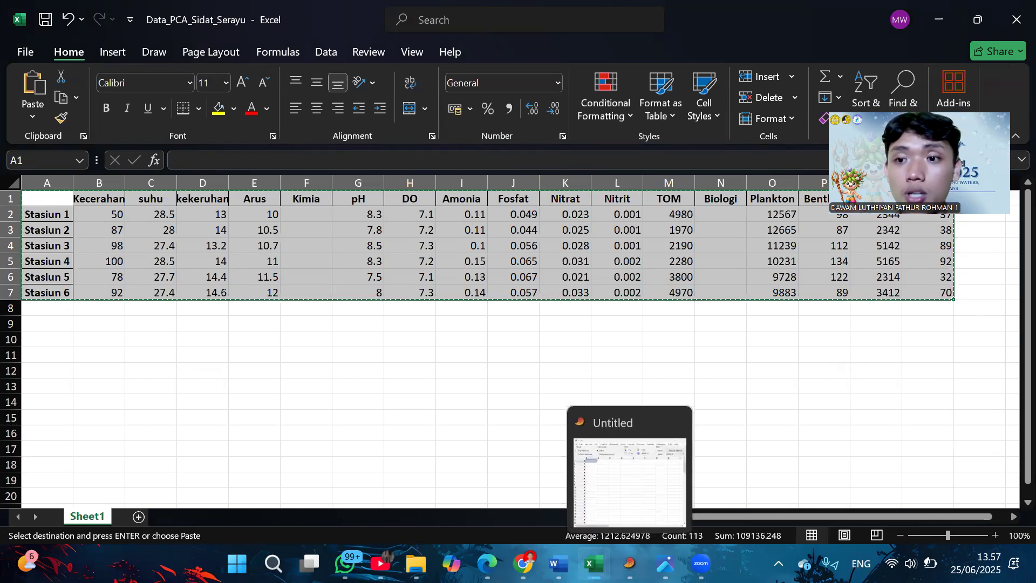
- Switch to PAST and paste the copied station table with its row and column names, showing the row and column attributes only for pasting
click(629, 475)
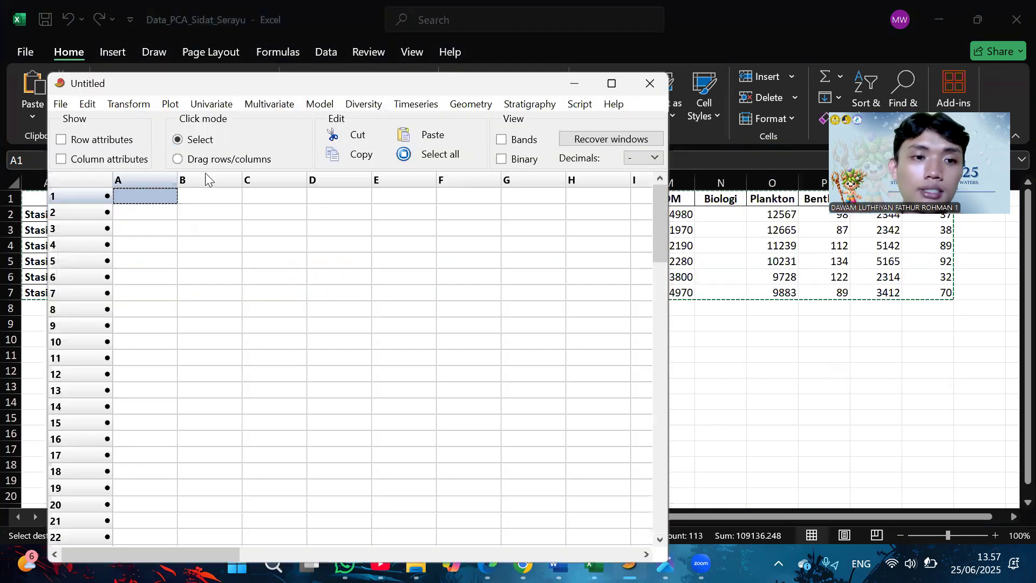
click(61, 140)
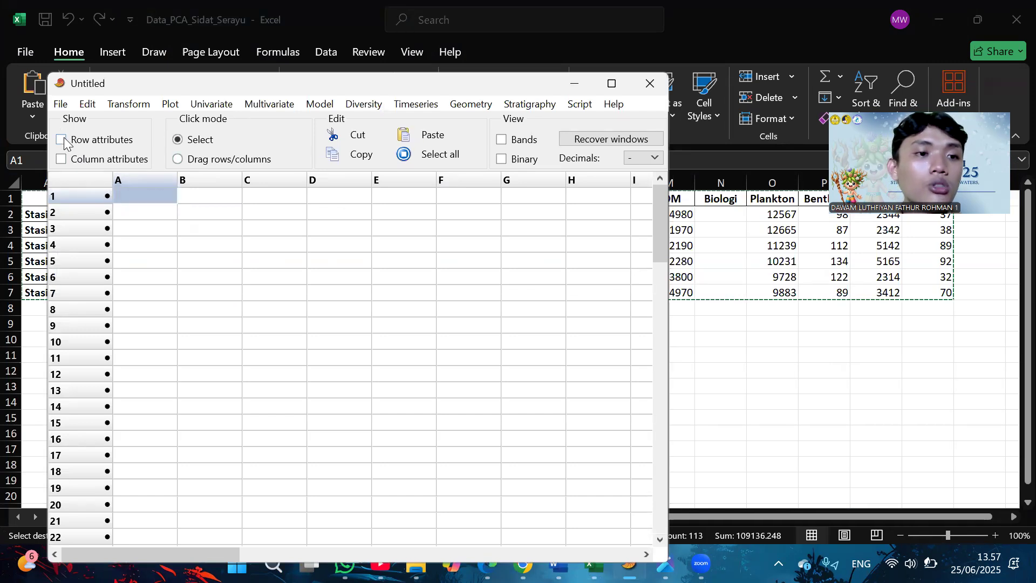
click(60, 159)
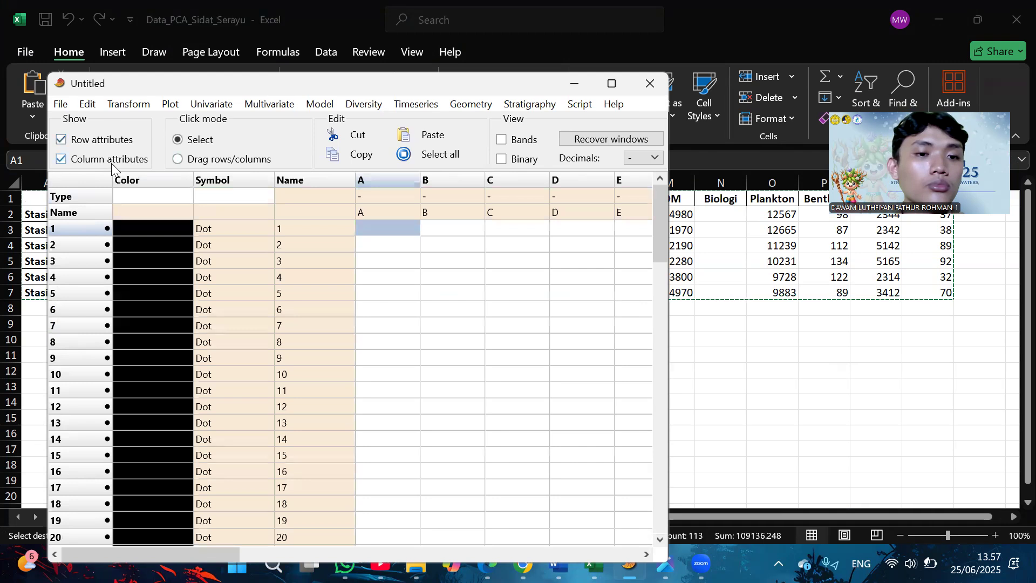
click(286, 214)
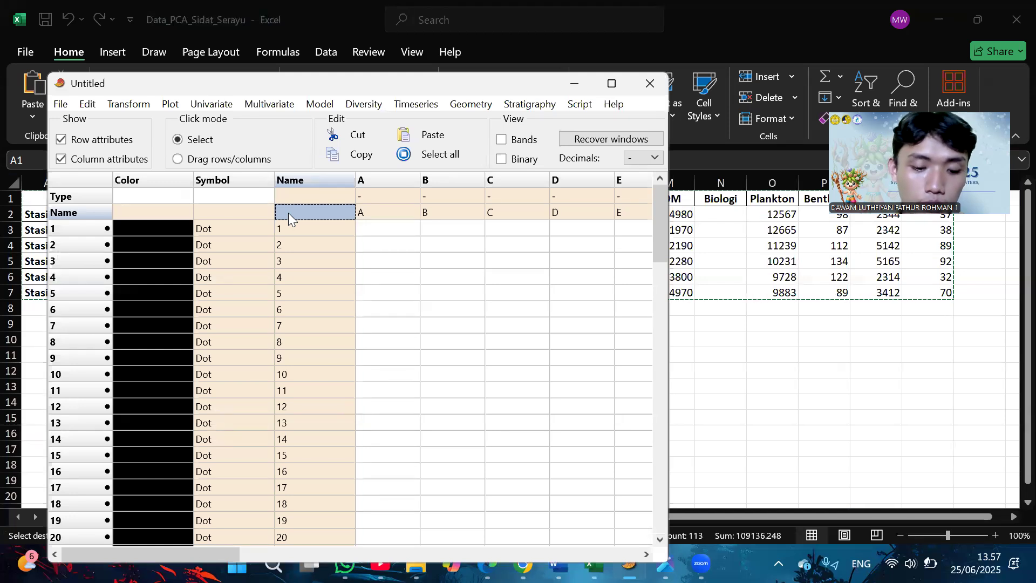
key(ctrl+v)
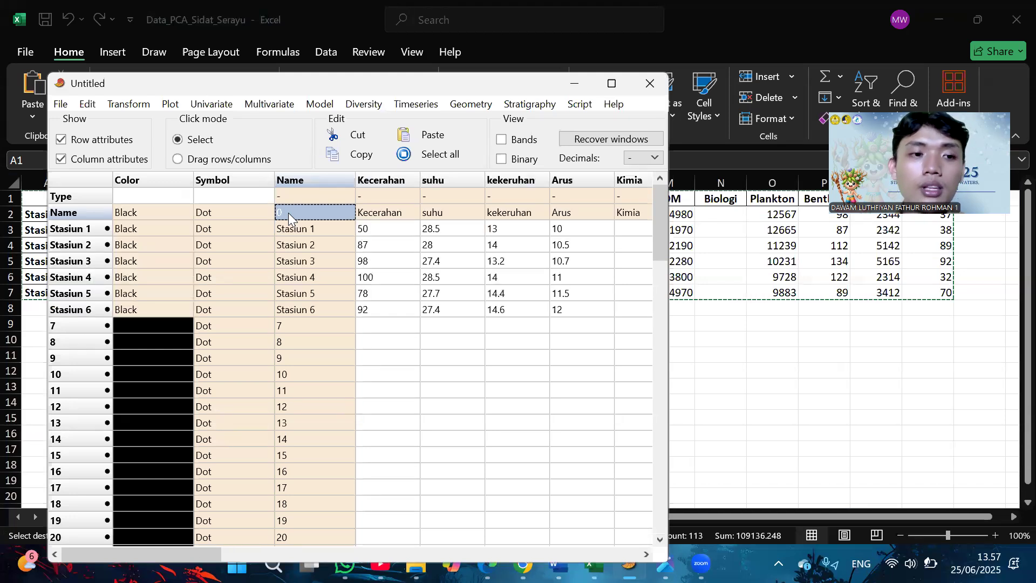
click(60, 147)
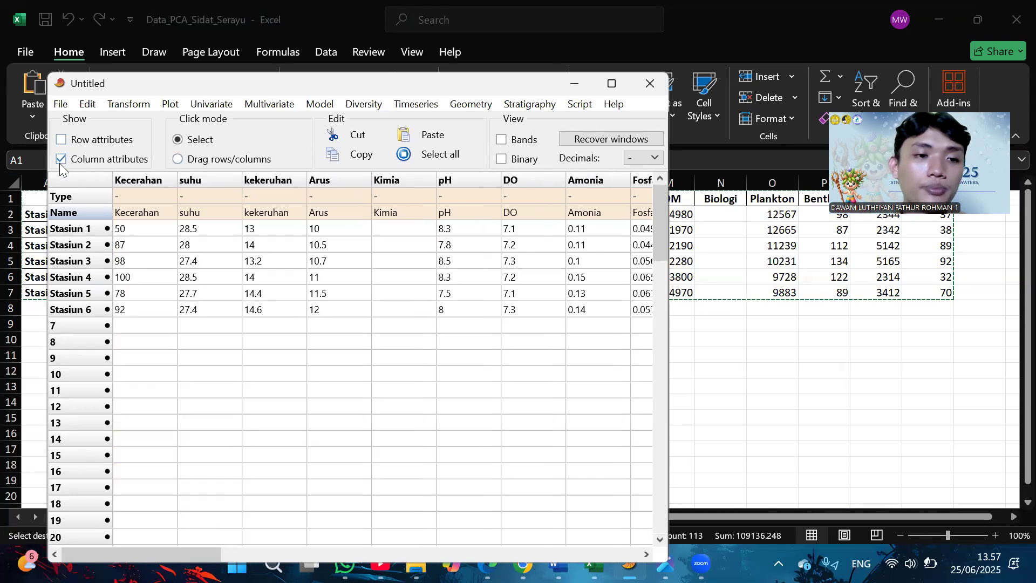
click(61, 159)
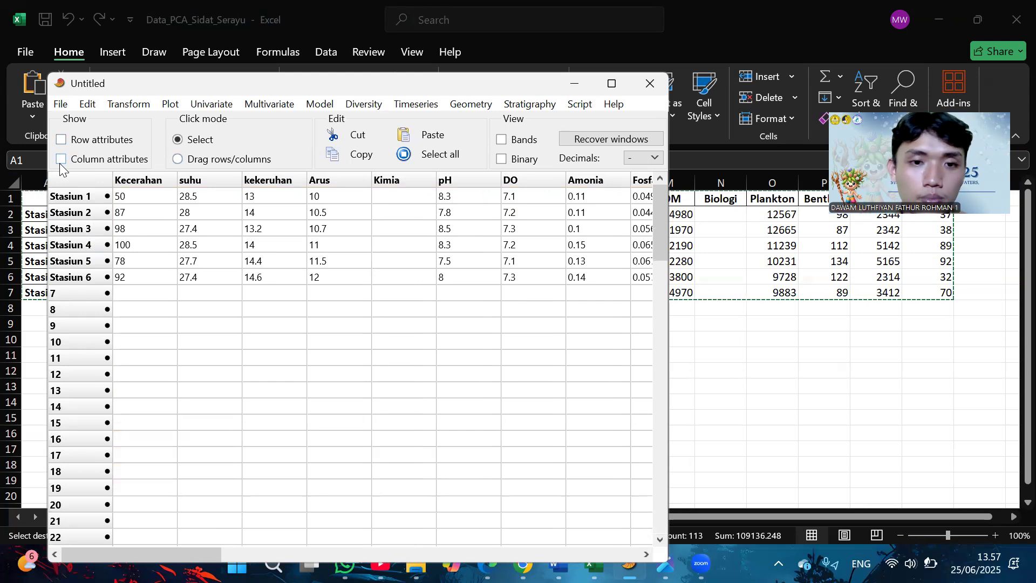
- Run a principal components analysis on the data of all six stations, from Kecerahan through Ikan TKG 4
click(142, 199)
drag(183, 208, 397, 246)
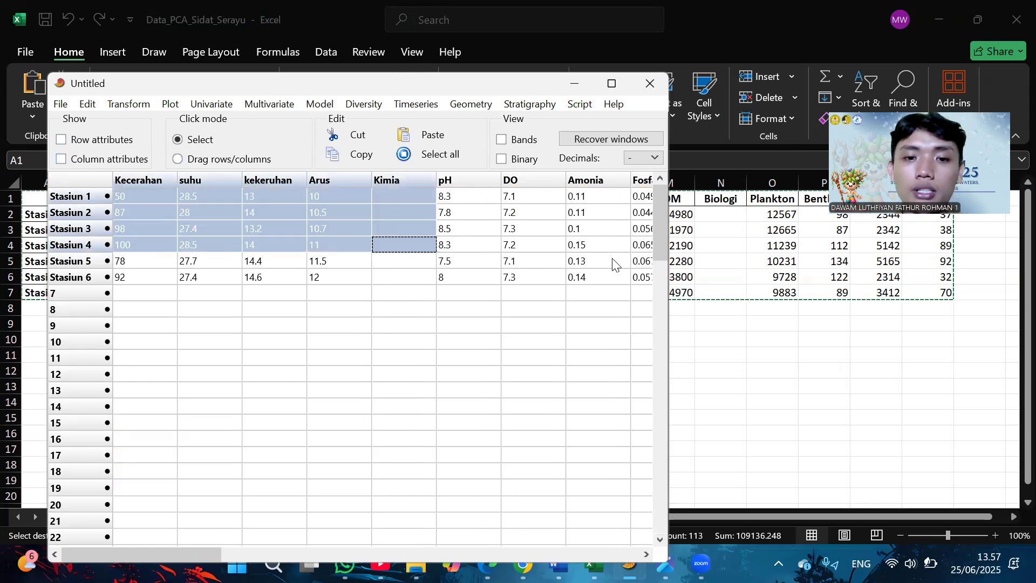
drag(606, 283, 532, 269)
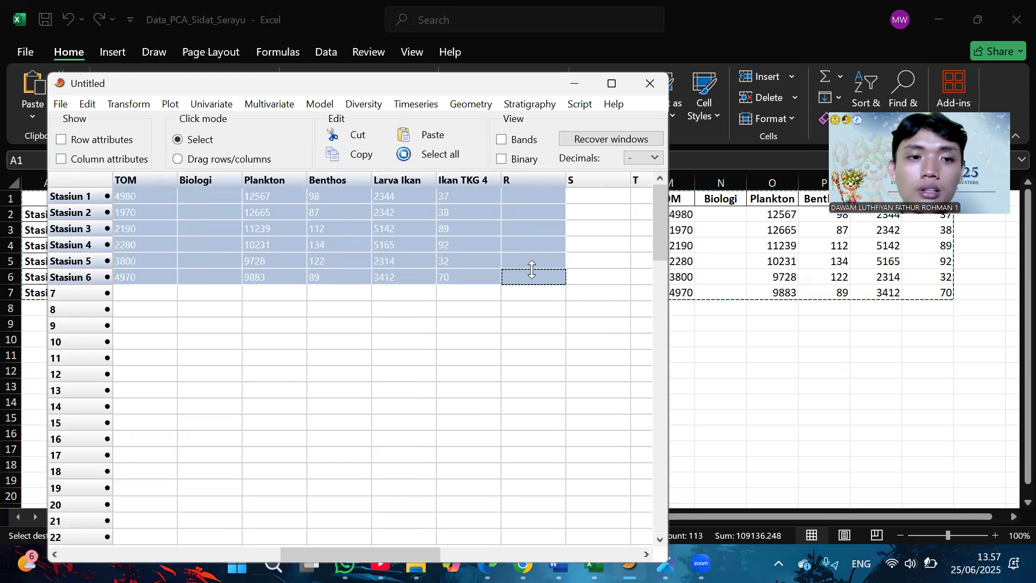
click(286, 106)
mouse_move(293, 120)
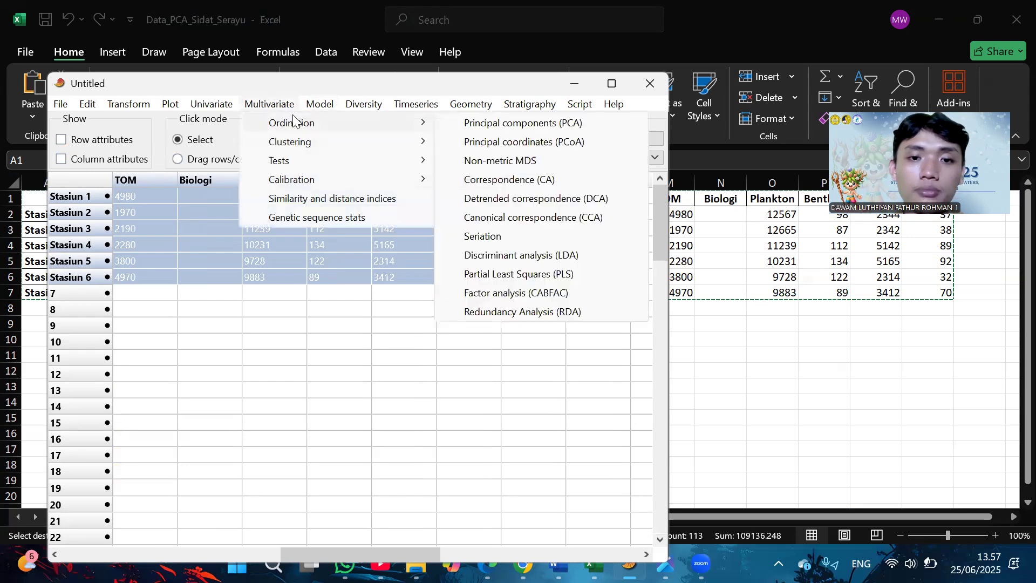
click(496, 127)
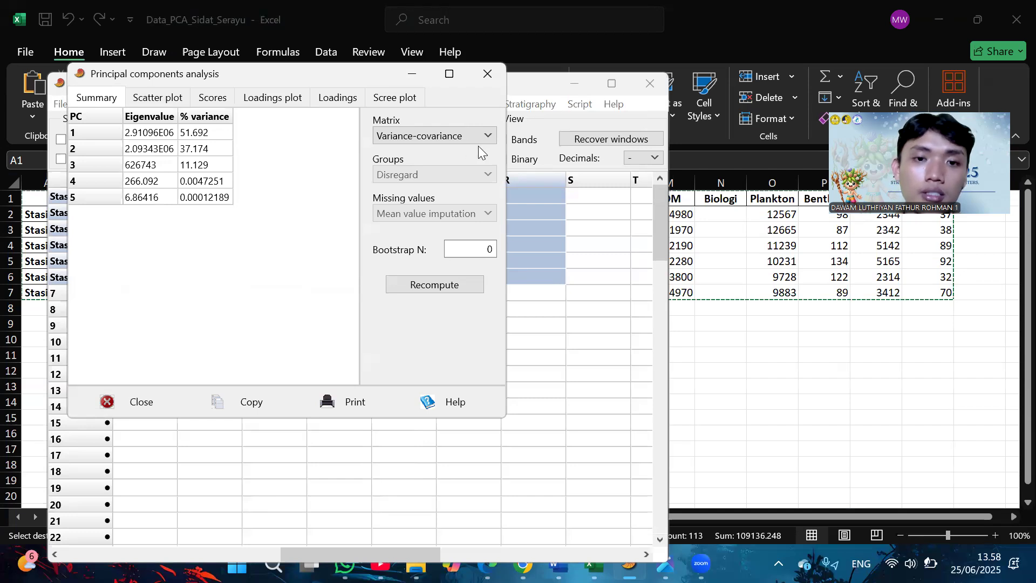
- Recompute the principal components analysis using the Correlation matrix
click(480, 142)
click(460, 171)
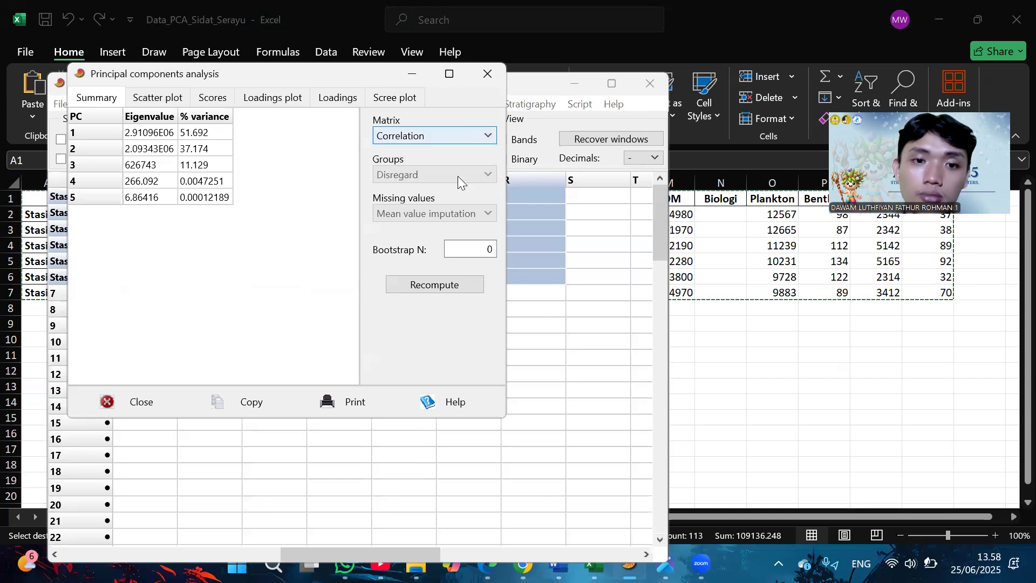
click(459, 280)
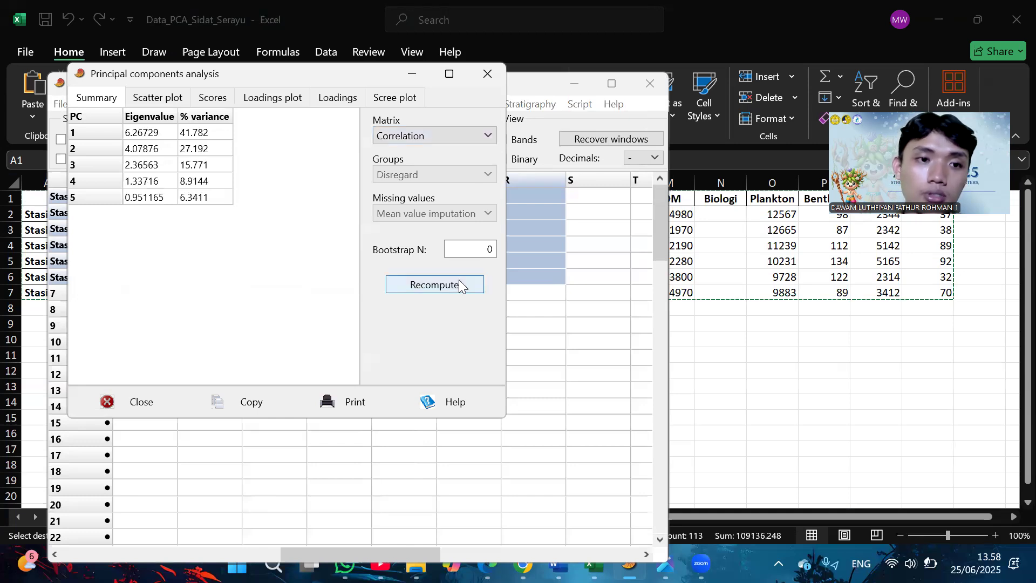
- Display the PCA scatter plot with row labels and the biplot enabled
click(160, 96)
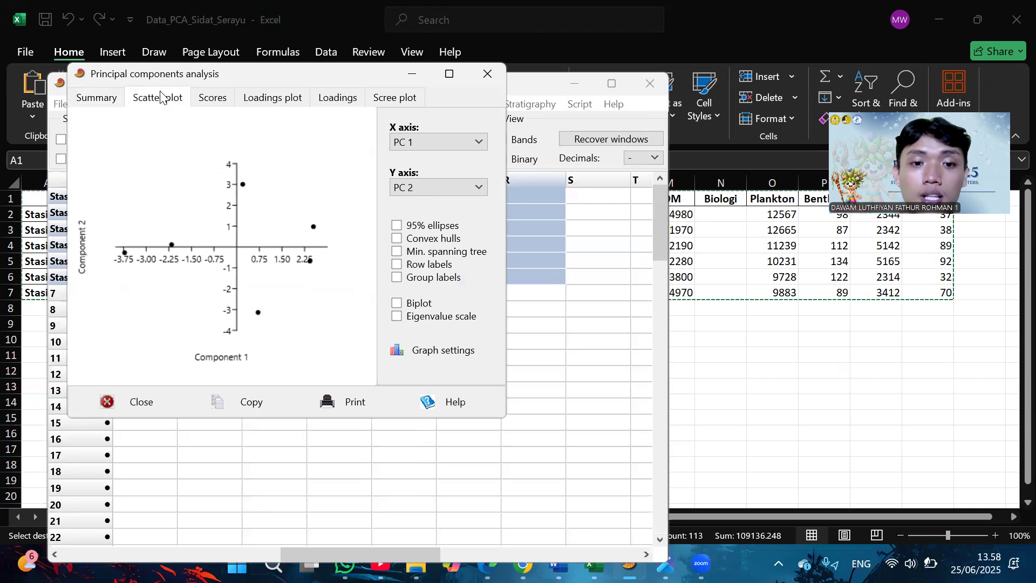
click(398, 264)
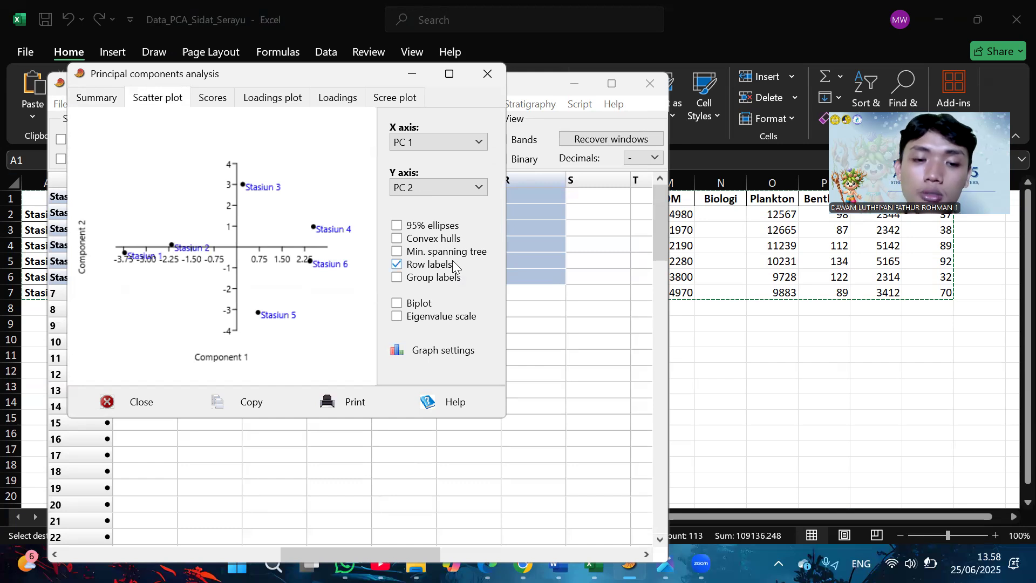
click(397, 304)
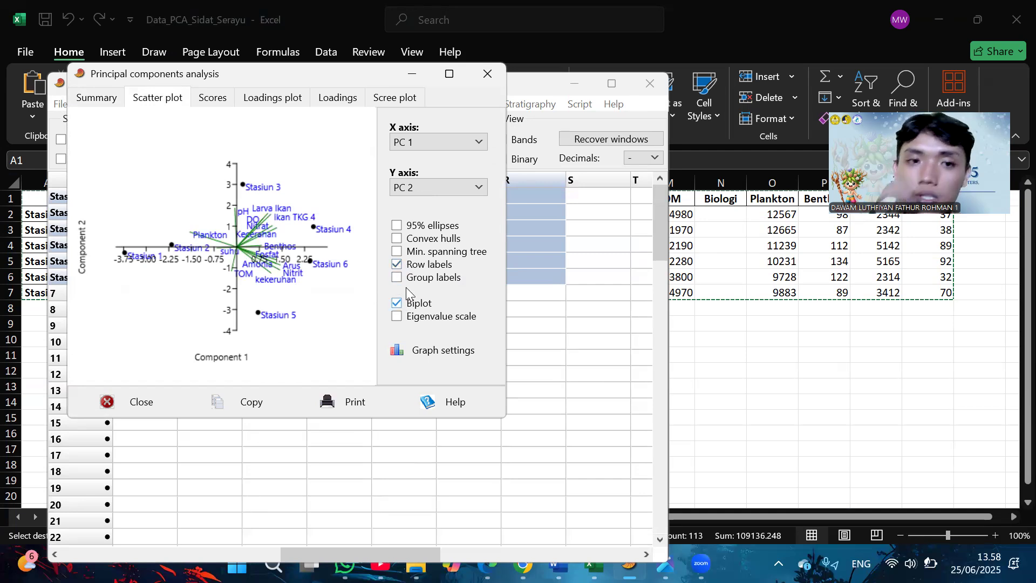
- Examine the PCA scores of the six stations and reread the assignment questions in the browser
click(211, 99)
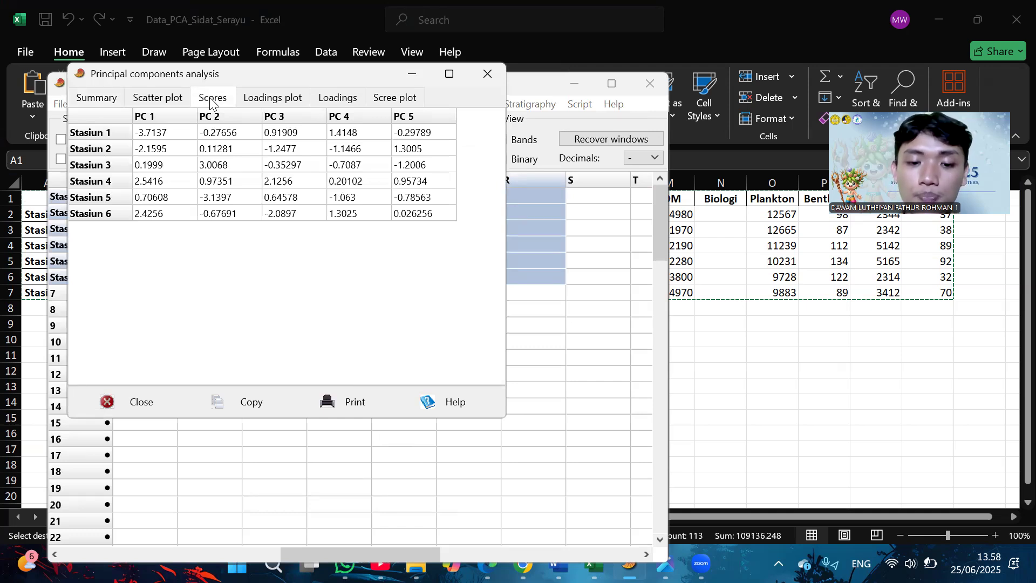
click(523, 541)
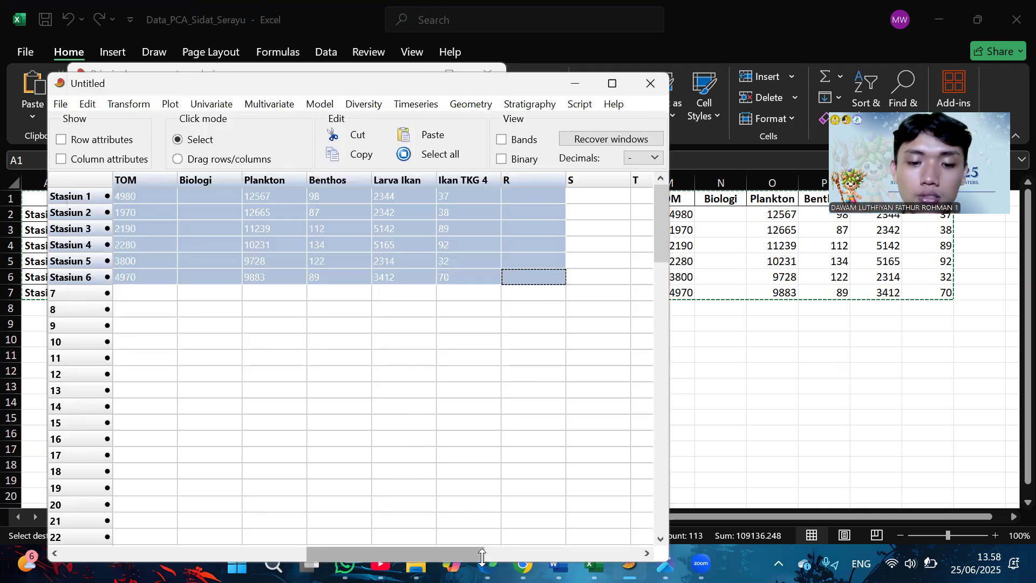
mouse_move(522, 564)
click(522, 516)
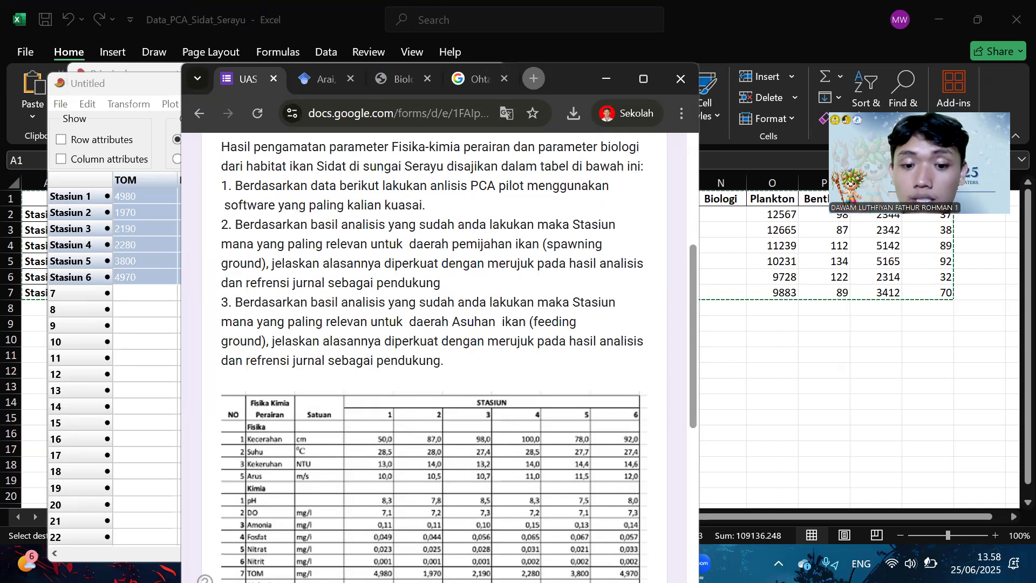
click(606, 79)
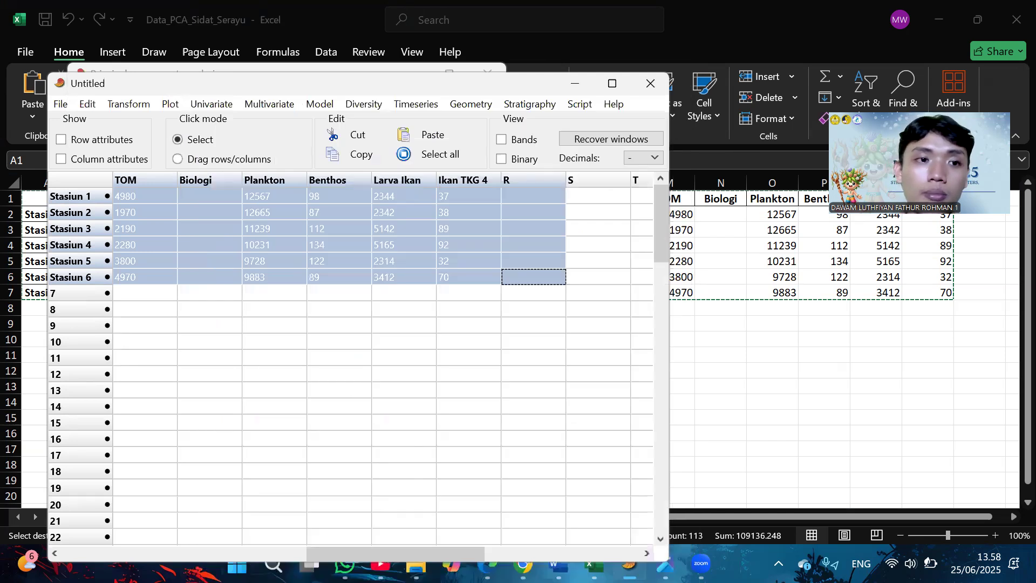
click(357, 155)
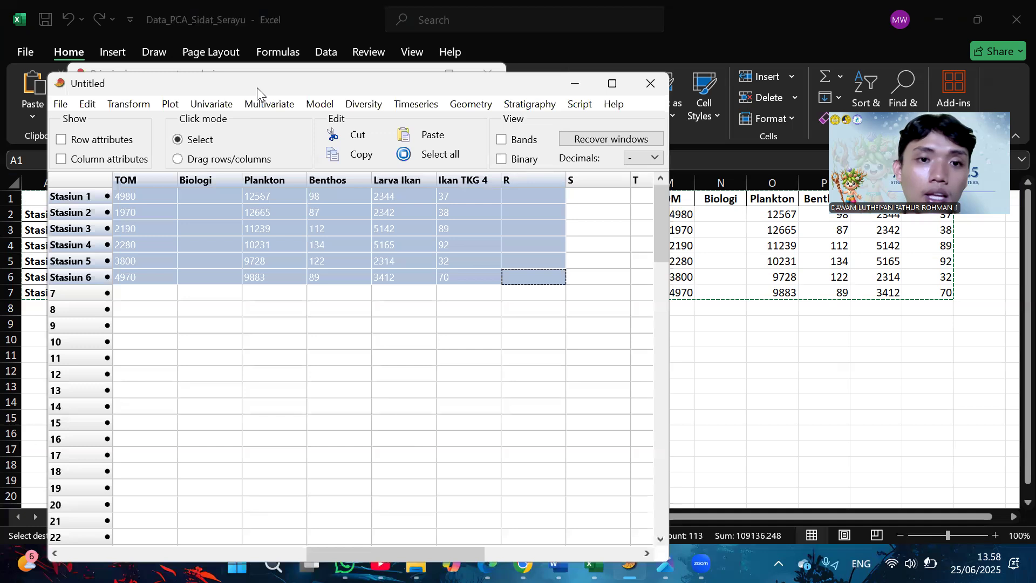
key(alt+Tab)
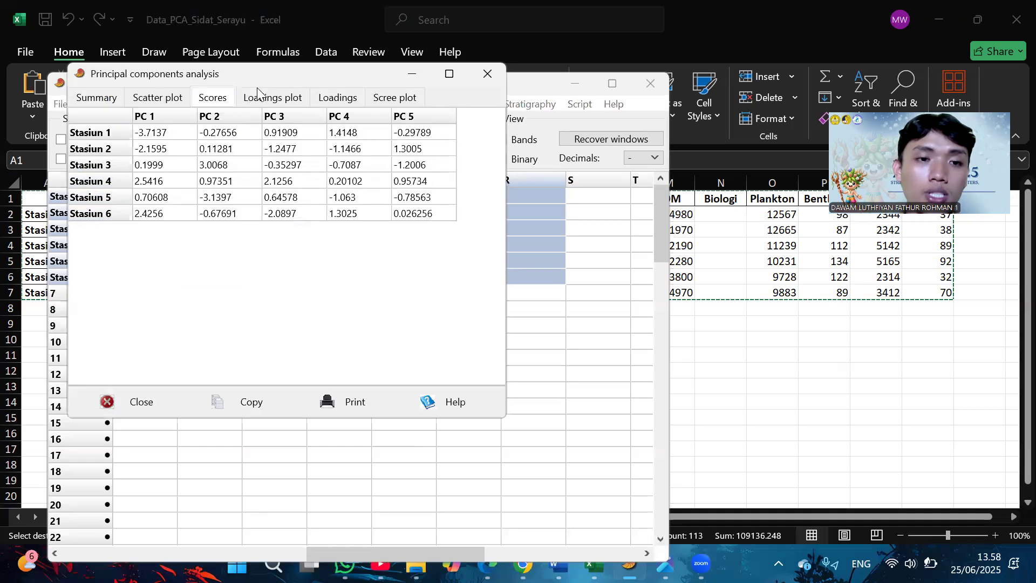
- Consult the Google Scholar entry "Biology and ecology of anguillid eels" as a reference for the spawning-ground question
click(535, 93)
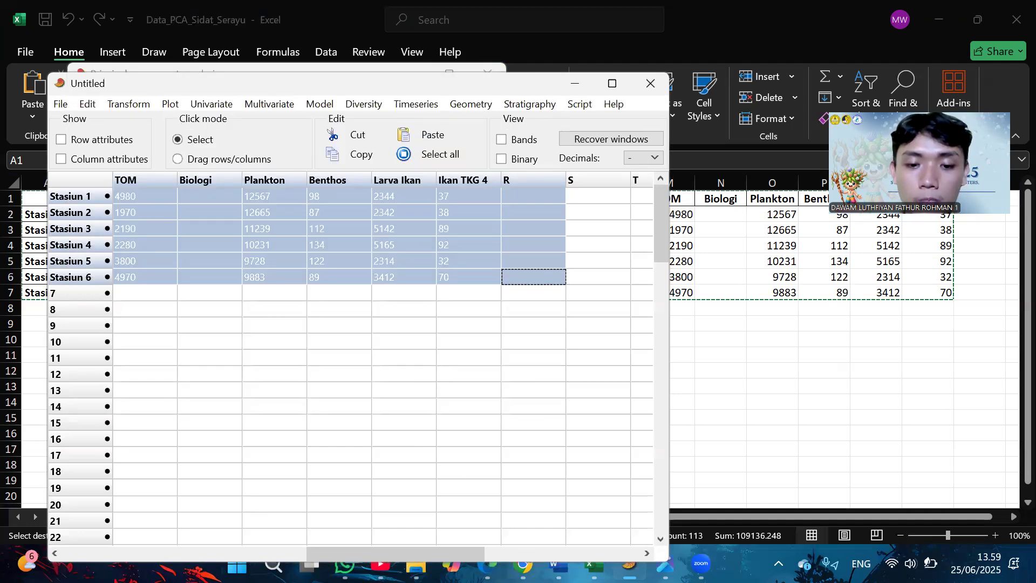
click(522, 565)
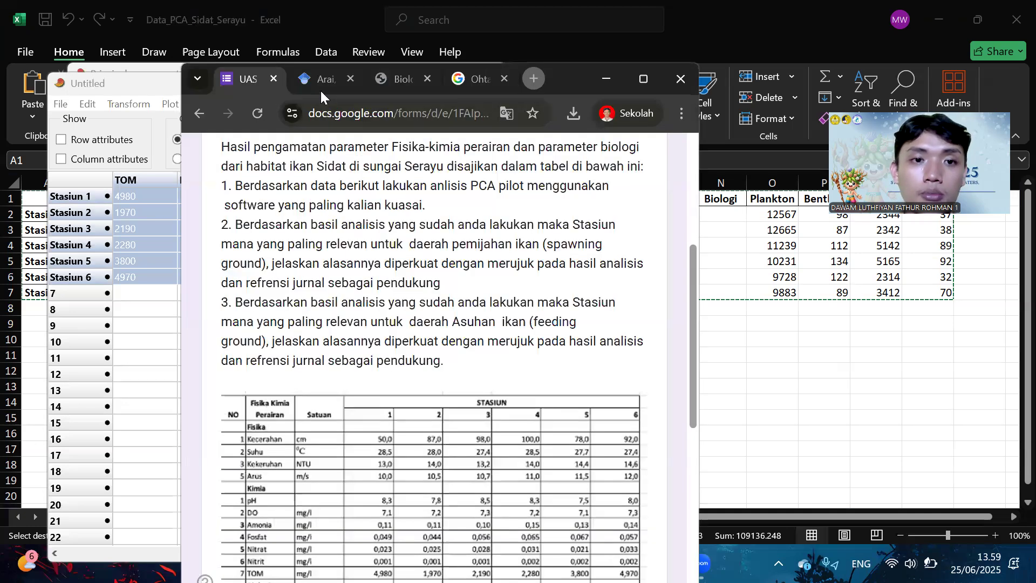
click(319, 80)
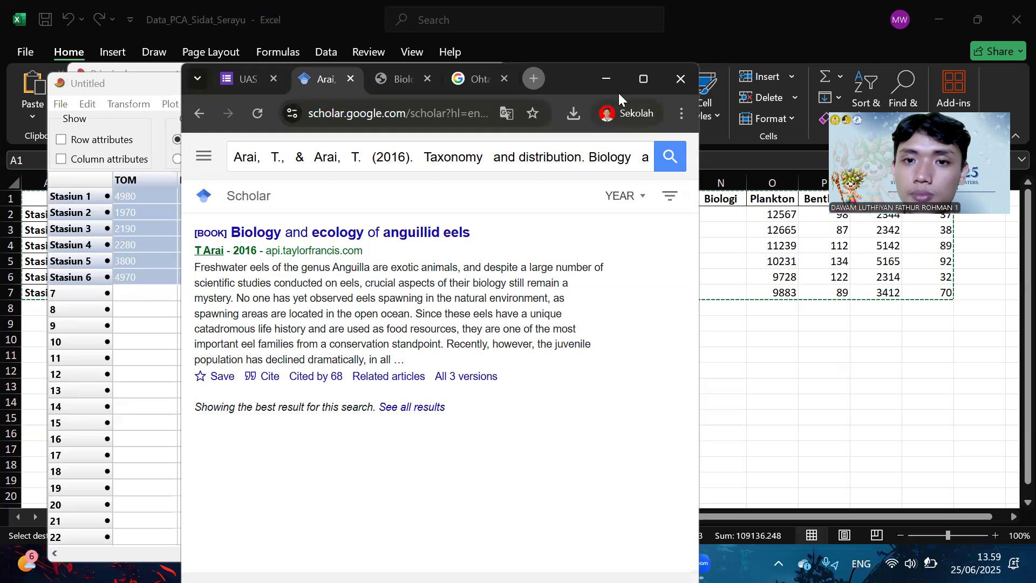
click(598, 76)
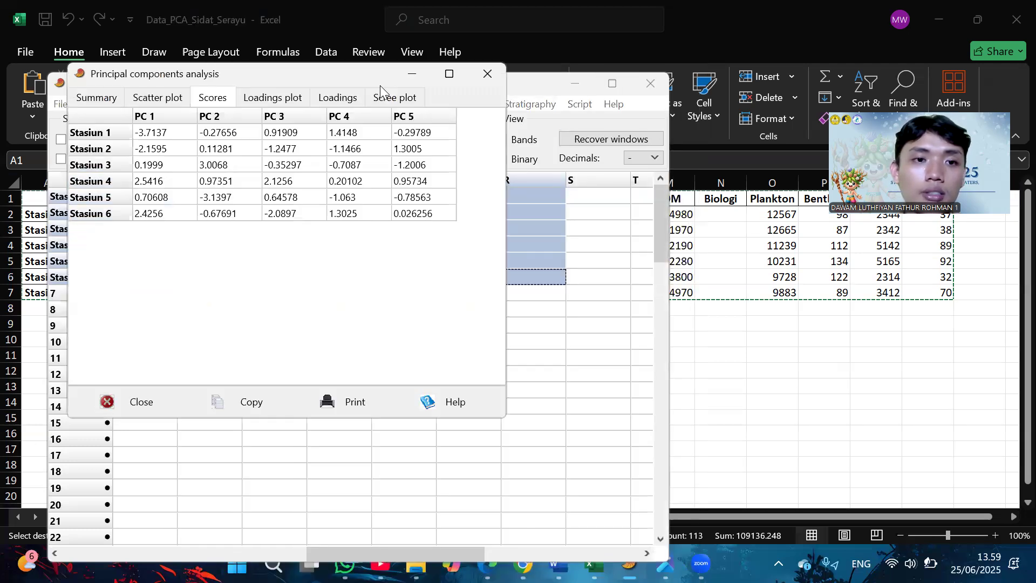
- Examine the PCA biplot against the assignment's question on the most relevant feeding-ground station
click(162, 99)
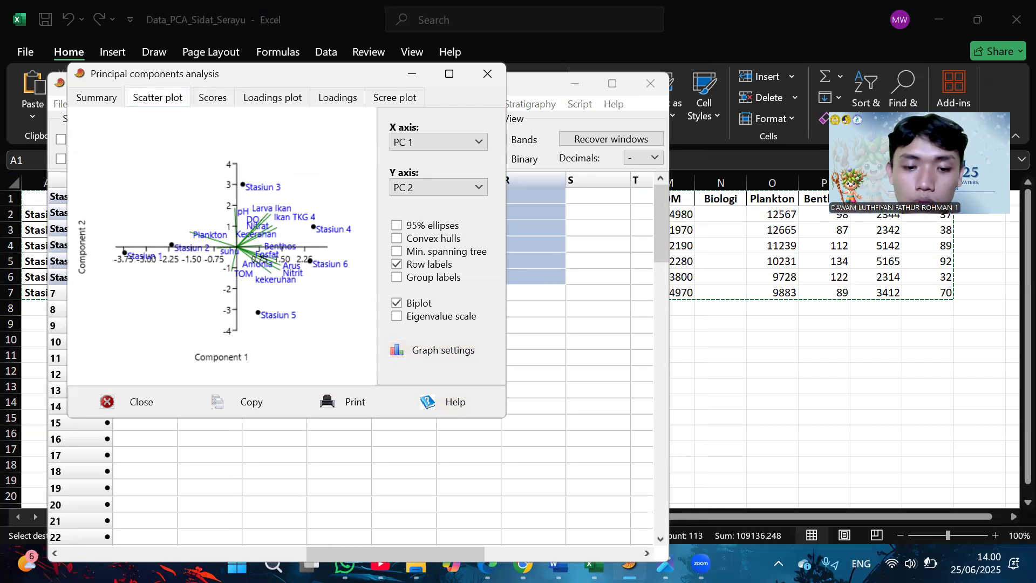
click(522, 563)
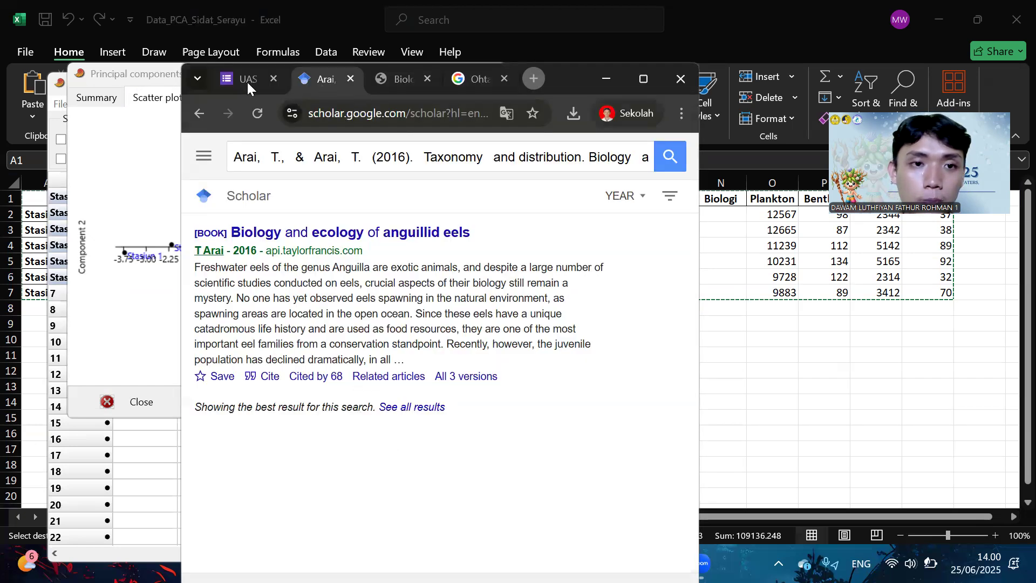
click(247, 80)
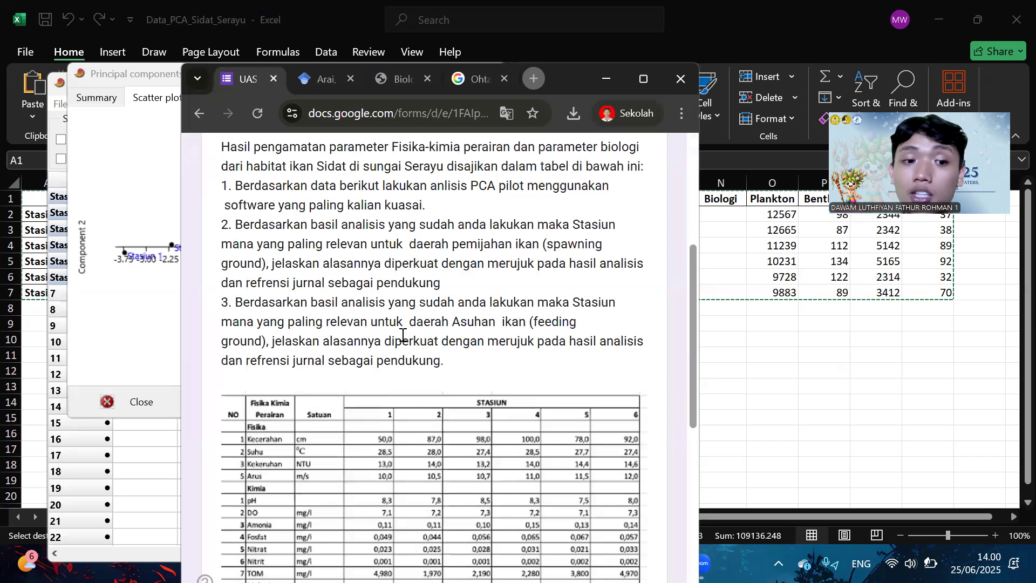
click(618, 92)
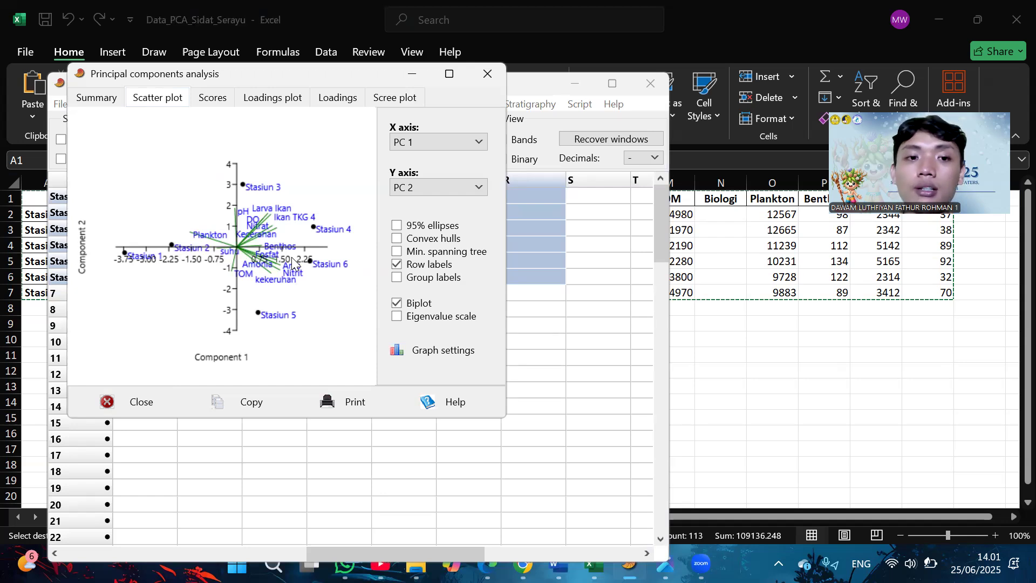
- Put the PCA results away and return to the Google Scholar entry on anguillid eels in the browser
key(super+Down)
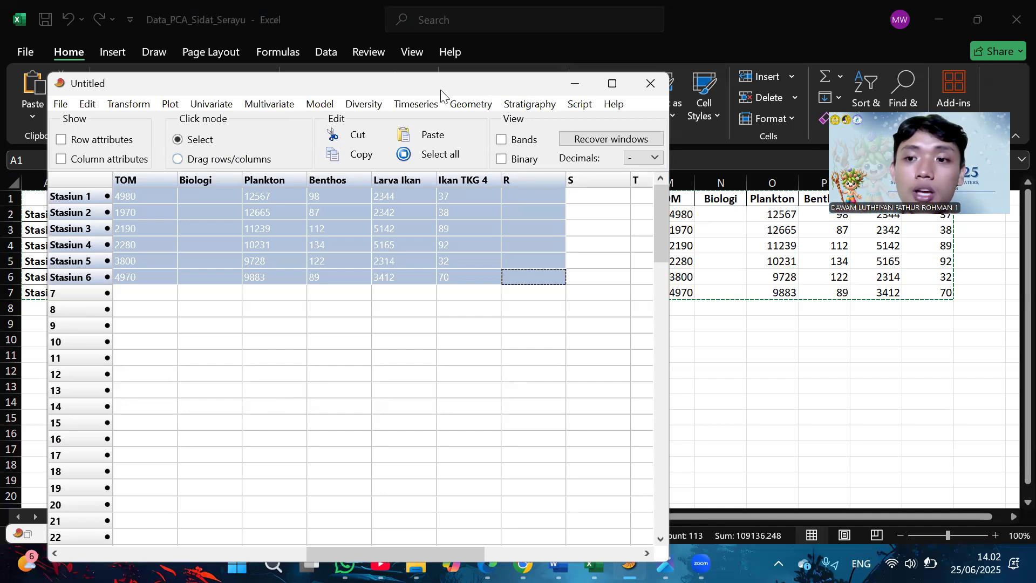
drag(426, 90, 360, 88)
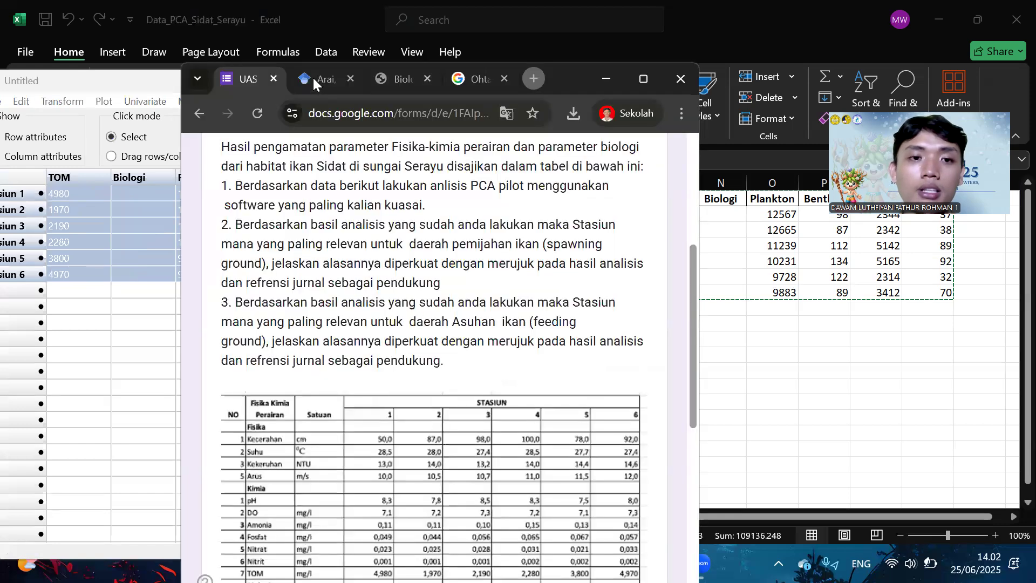
click(316, 81)
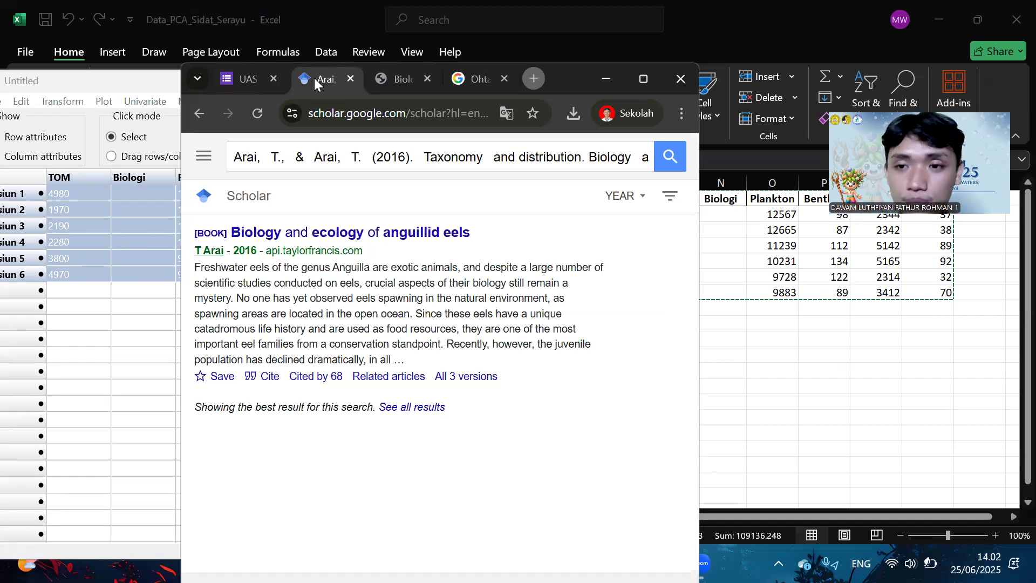
key(alt+Tab)
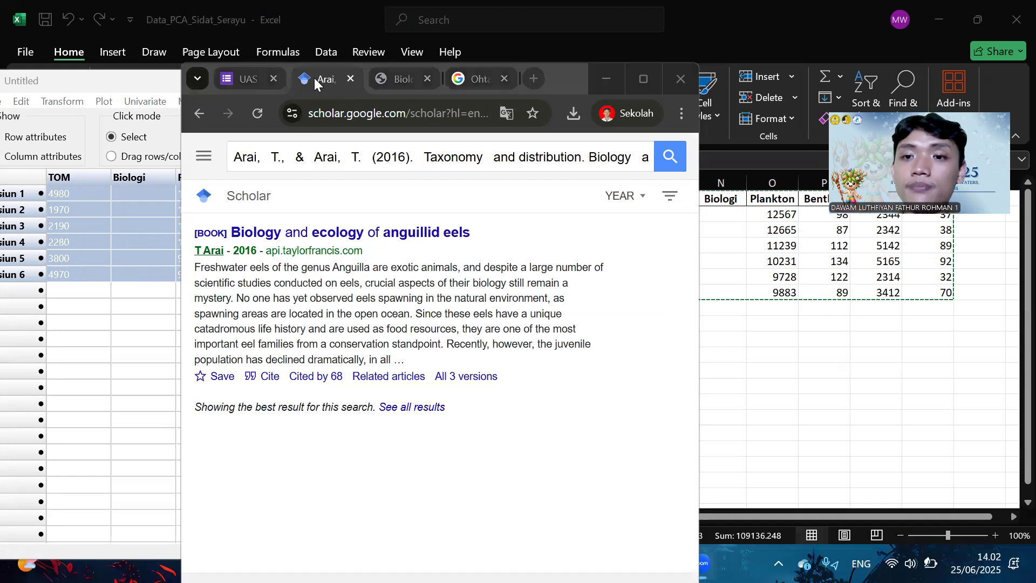